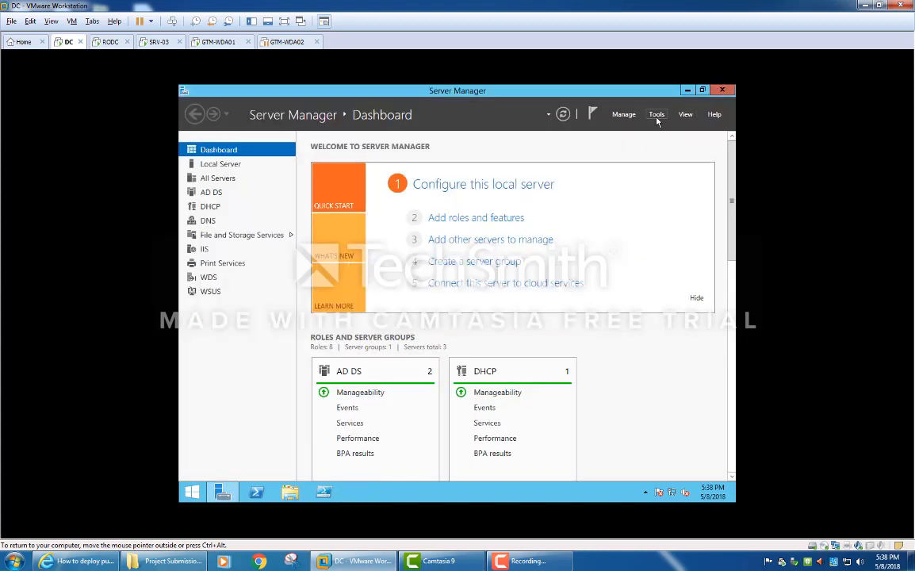
# - Open Group Policy Management and list the Group Policy Objects of the gametime21.priv domain
pyautogui.click(657, 116)
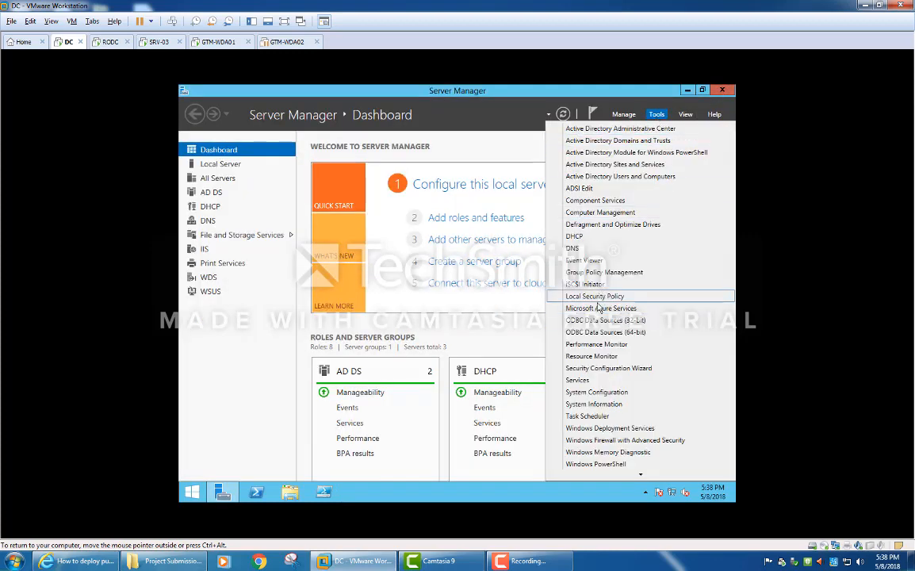
pyautogui.click(599, 272)
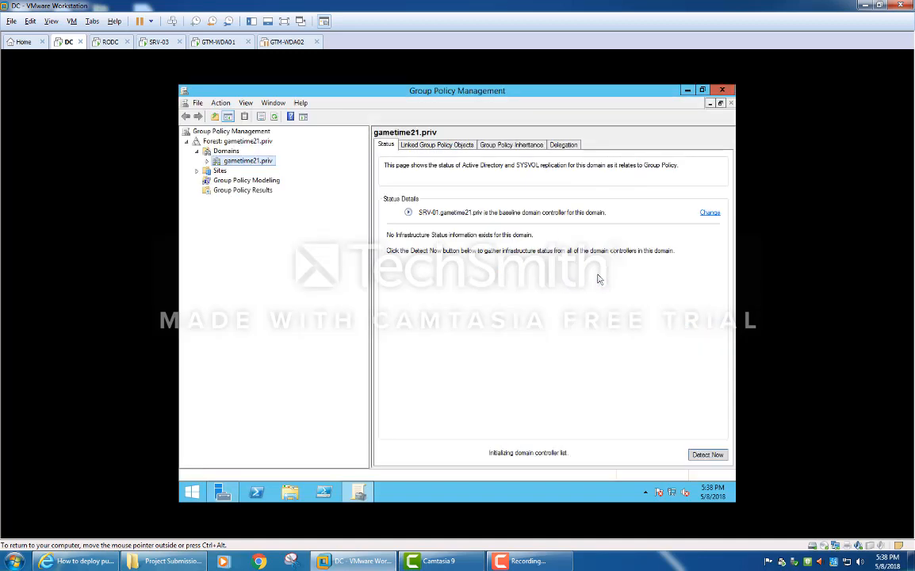
pyautogui.click(207, 161)
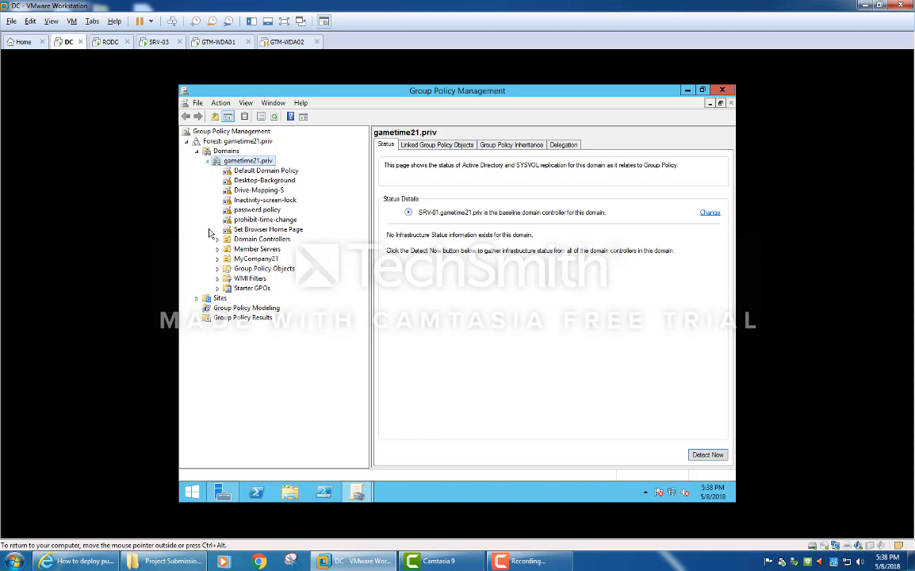
pyautogui.click(218, 269)
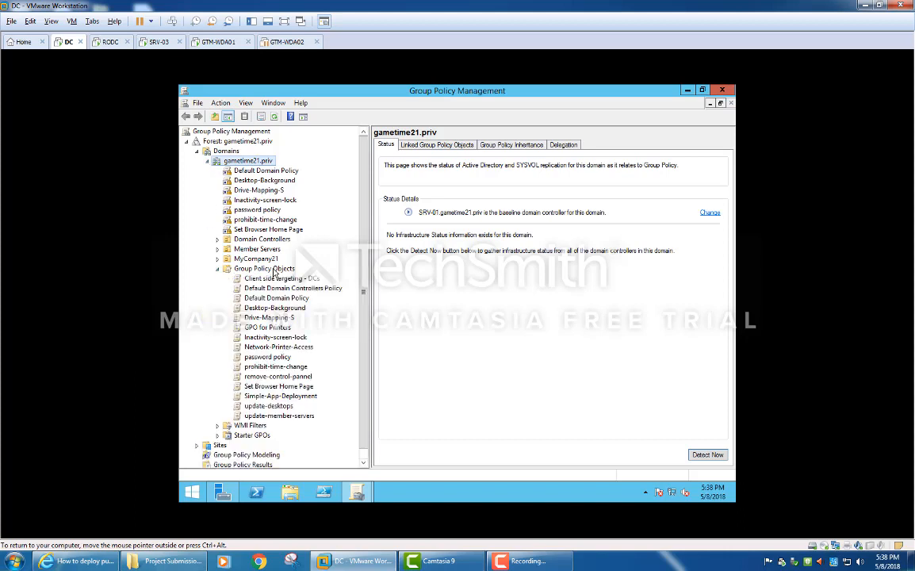
# - Delete the "GPO for Printers" policy object from the domain's Group Policy Objects
pyautogui.click(272, 327)
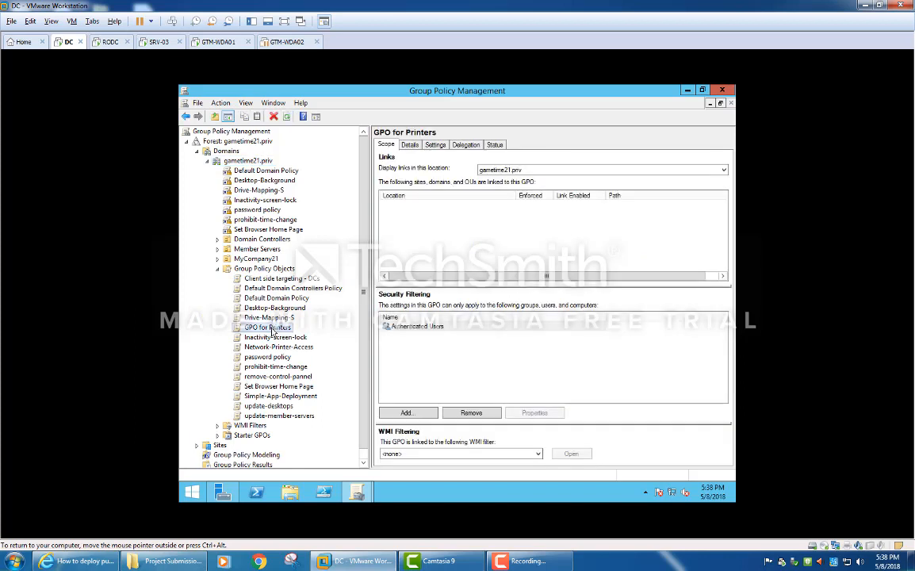
pyautogui.rightClick(272, 330)
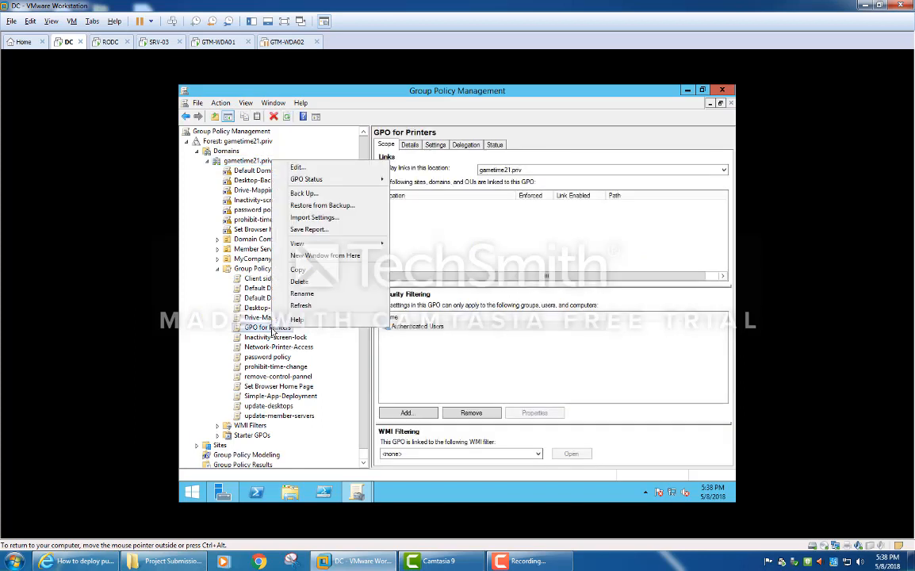
pyautogui.click(302, 282)
pyautogui.click(488, 294)
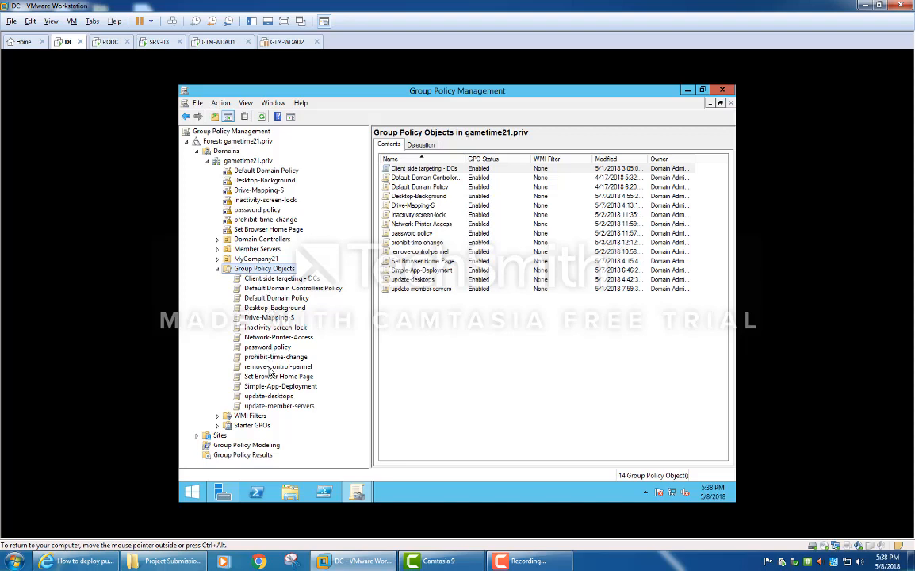
# - Create a GPO named GPO_Print1 in the gametime21.priv domain and link it there, with no source starter GPO
pyautogui.click(247, 162)
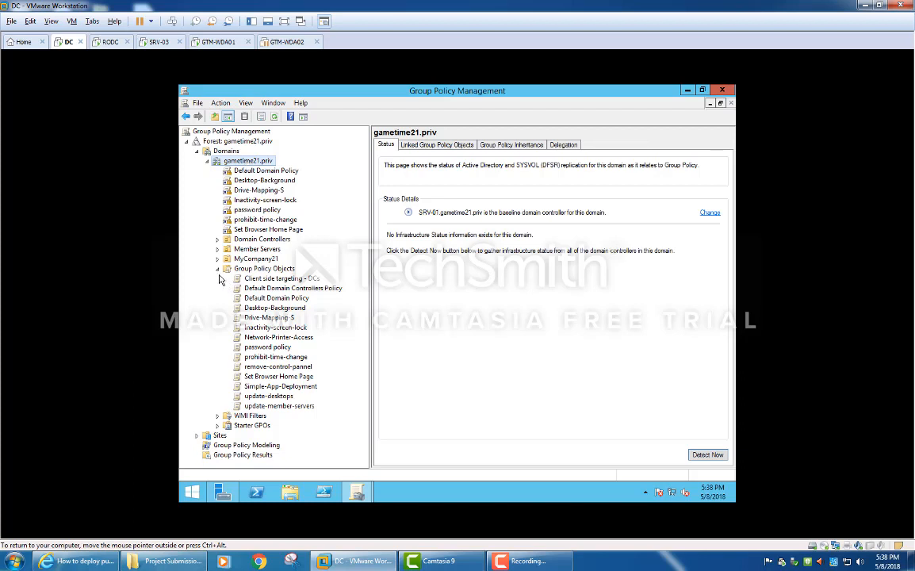
pyautogui.click(218, 268)
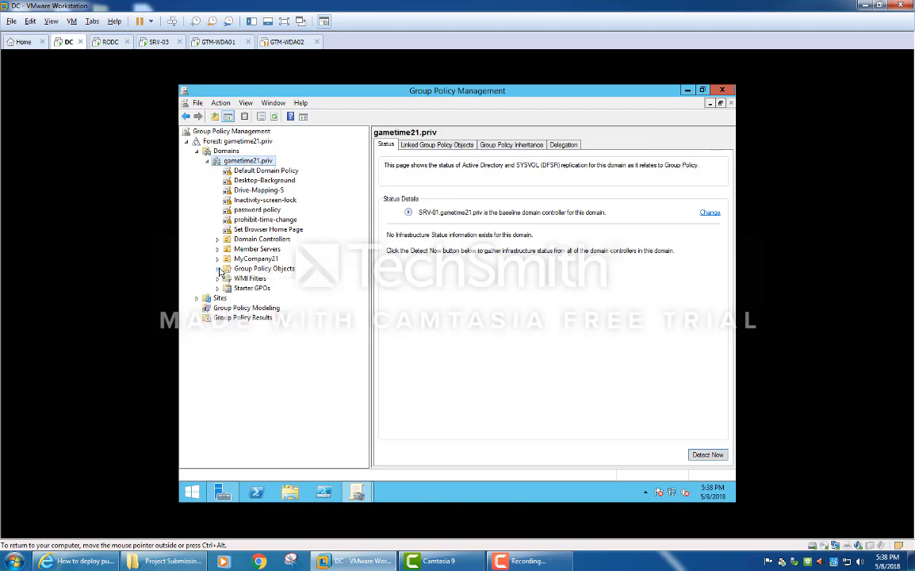
pyautogui.rightClick(257, 161)
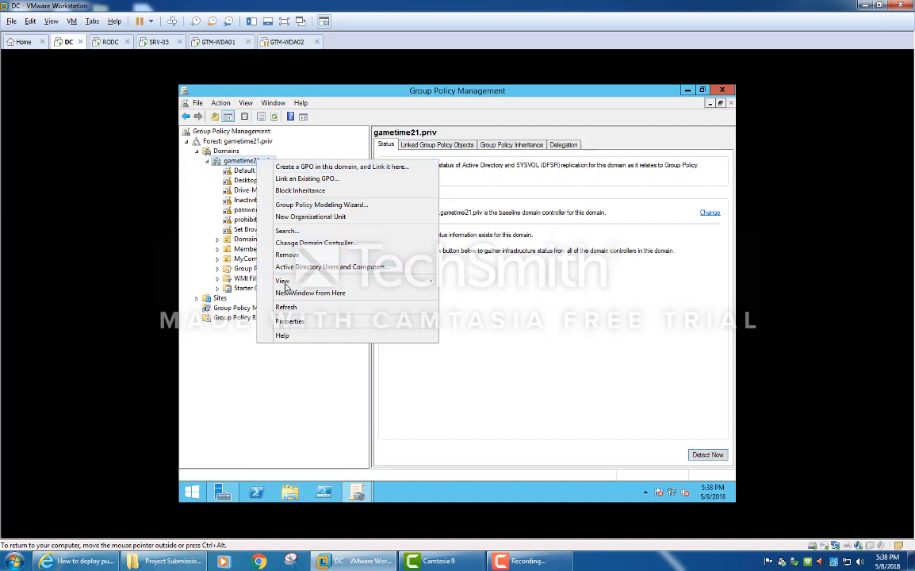
pyautogui.click(294, 167)
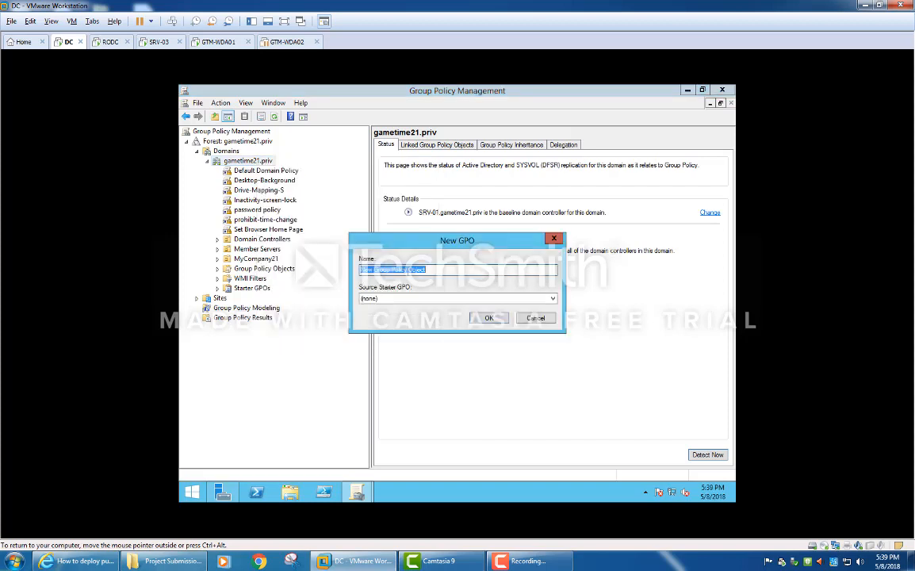
pyautogui.write('GPO_Print1')
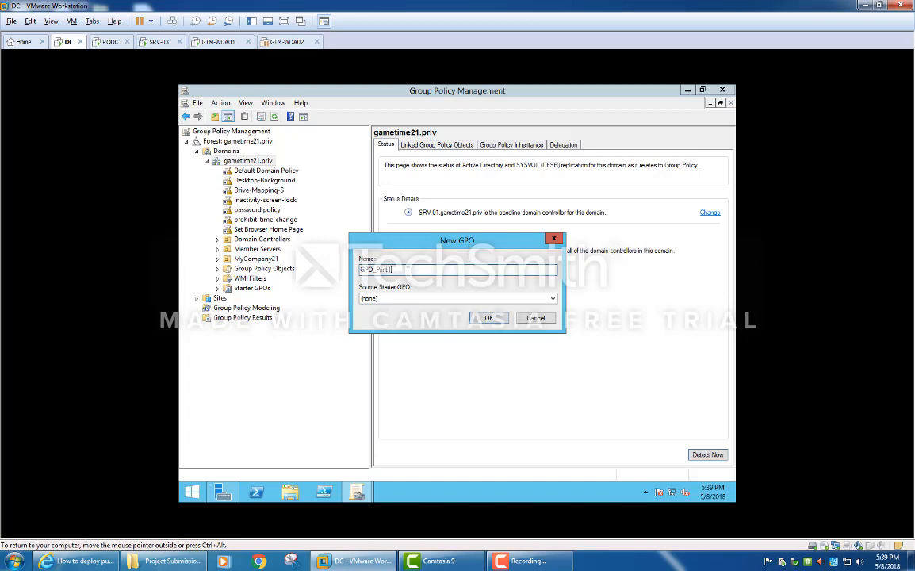
pyautogui.click(489, 320)
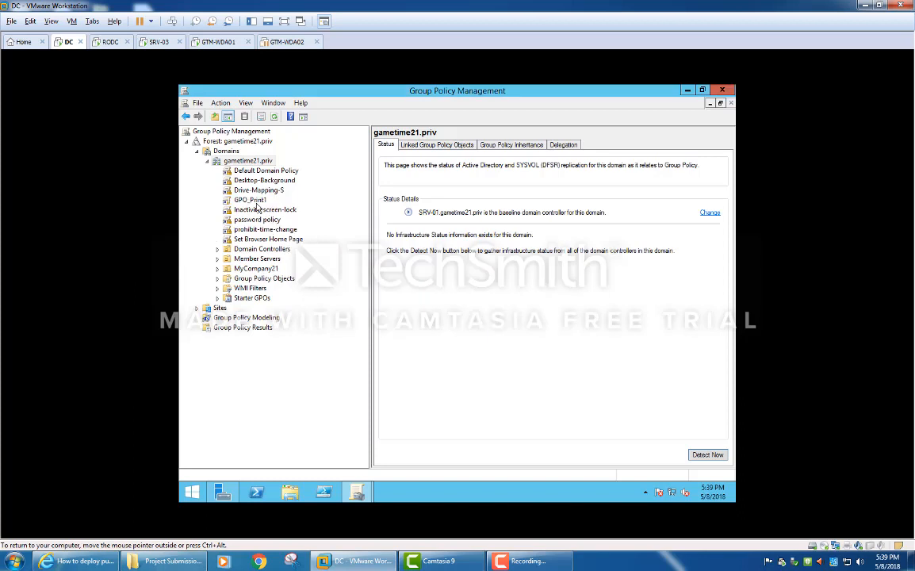
# - Switch to the RODC virtual machine and open Print Management from its Server Manager
pyautogui.click(112, 44)
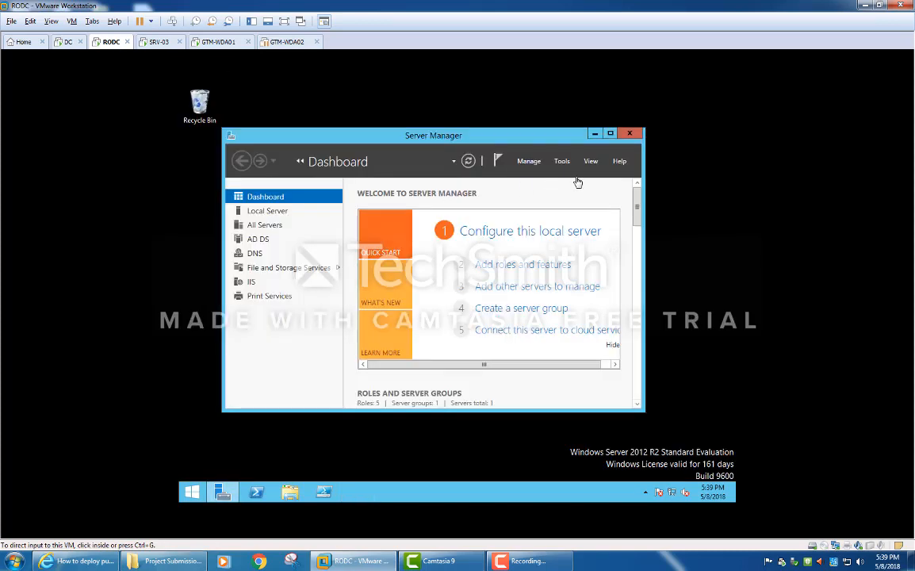
pyautogui.click(561, 165)
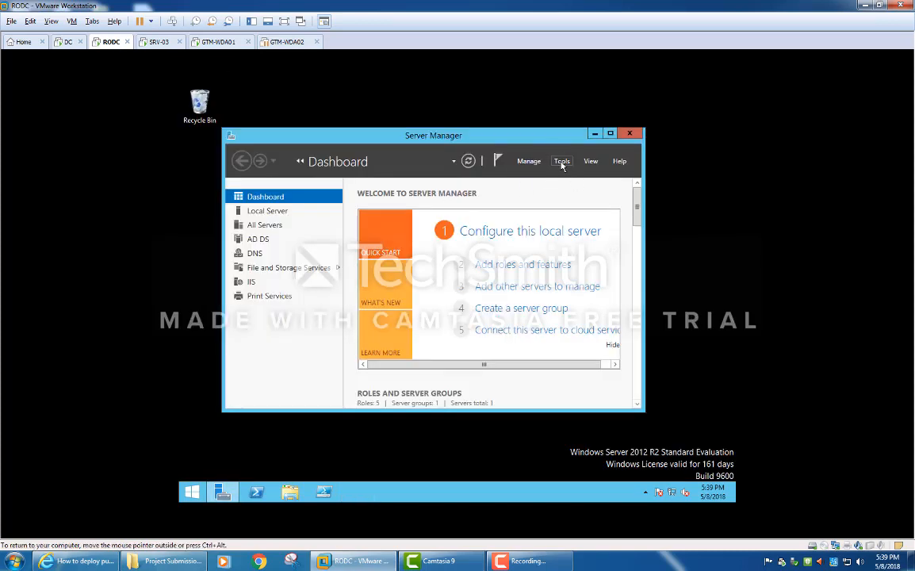
pyautogui.click(562, 163)
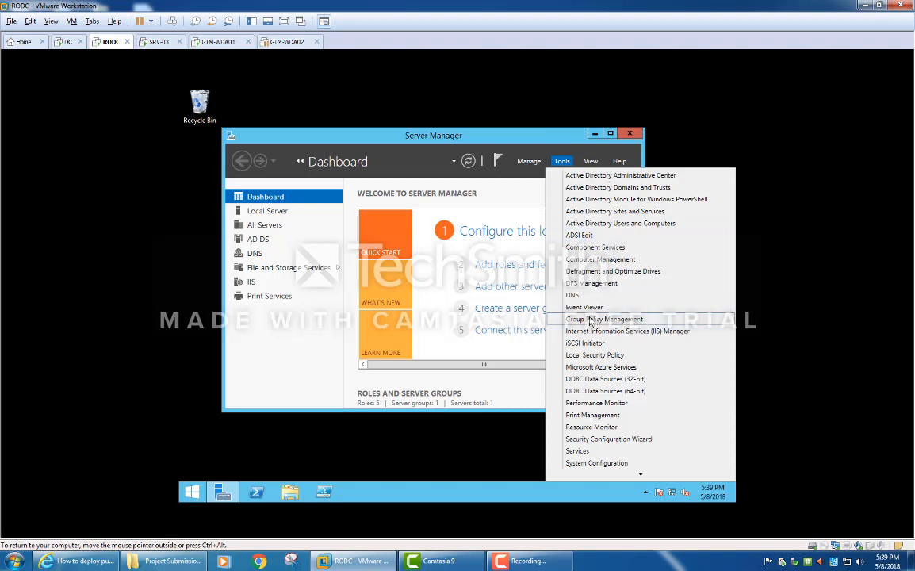
pyautogui.click(590, 415)
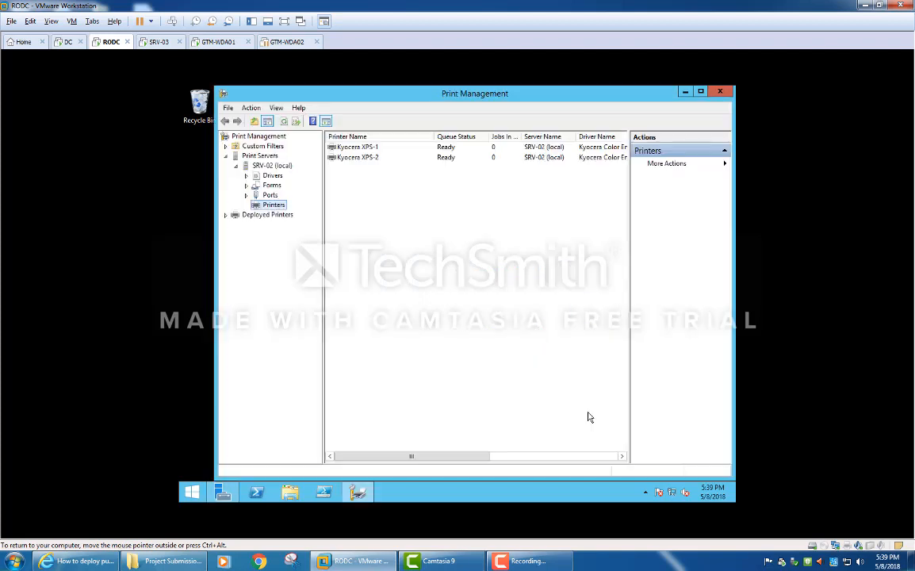
# - Start deploying the Kyocera XPS-2 printer with Group Policy and choose GPO_Print1 as its policy object
pyautogui.click(359, 151)
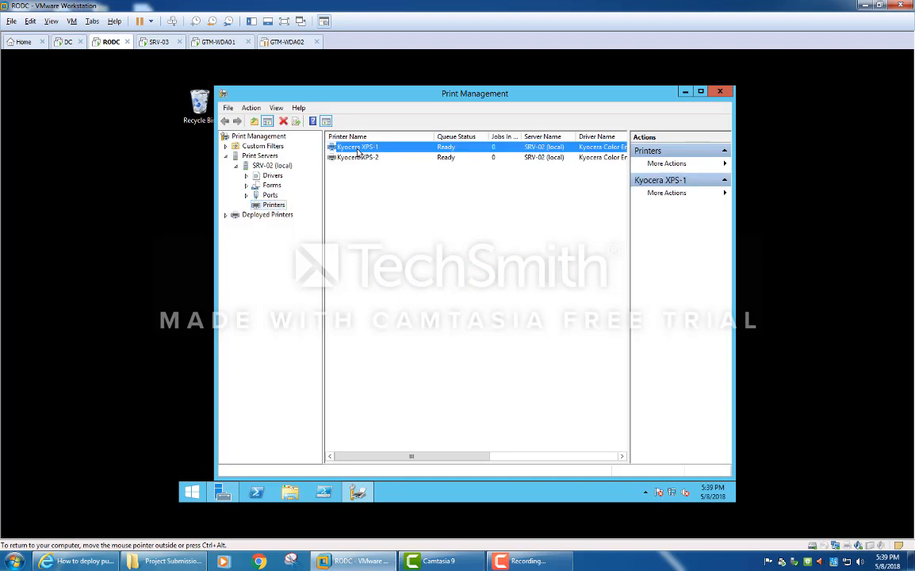
pyautogui.click(356, 158)
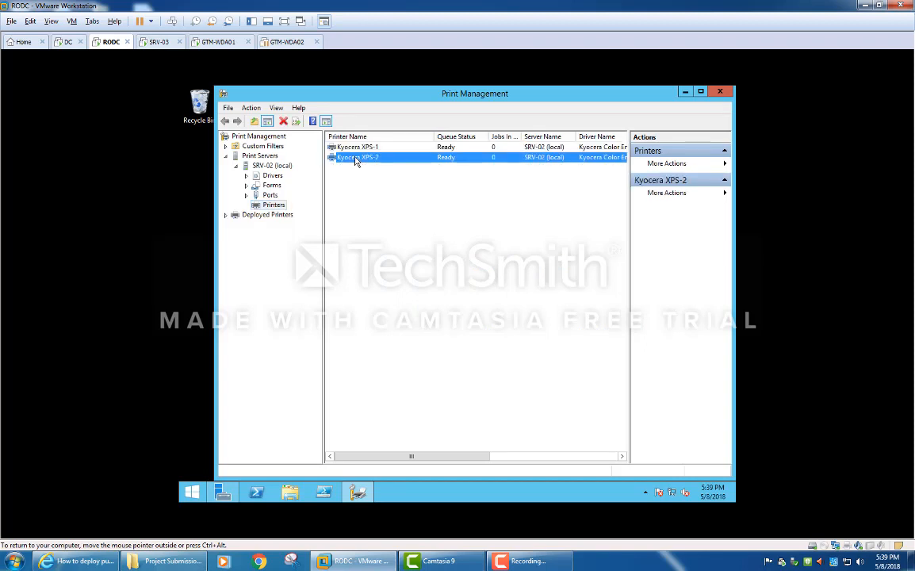
pyautogui.rightClick(355, 160)
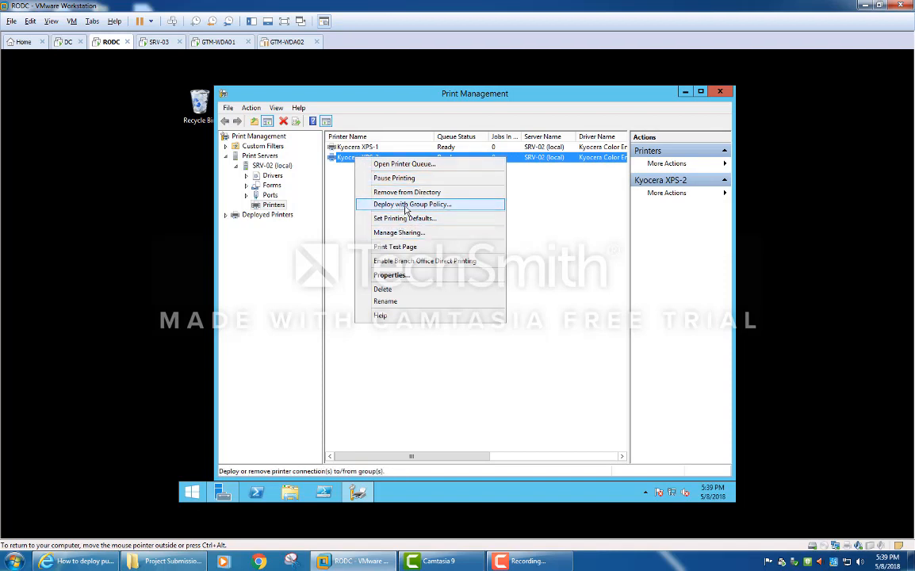
pyautogui.click(435, 207)
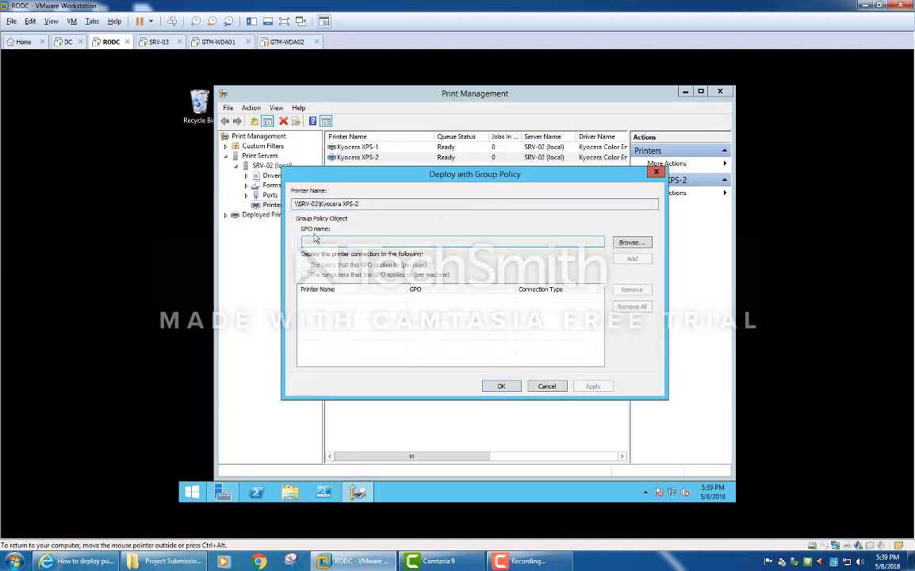
pyautogui.click(627, 245)
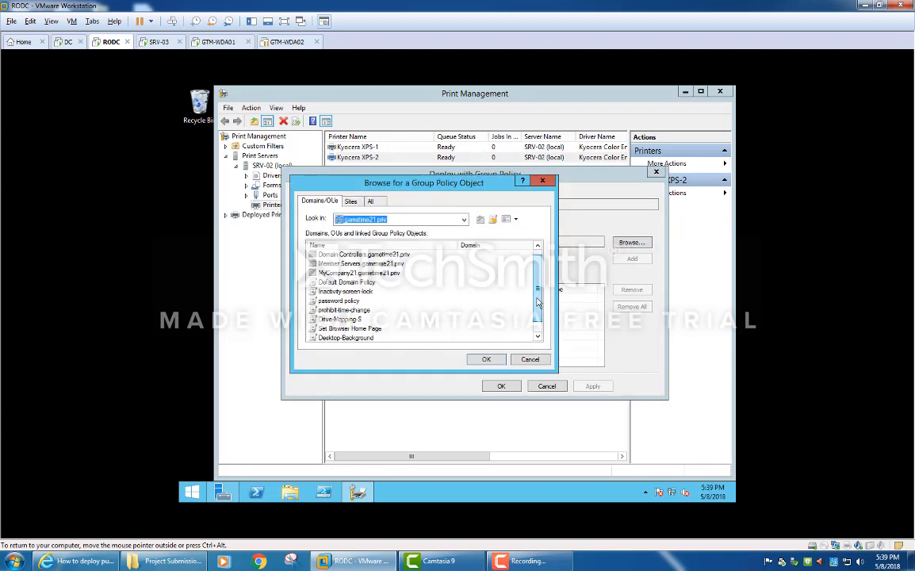
pyautogui.moveTo(535, 296); pyautogui.dragTo(535, 306)
pyautogui.click(334, 329)
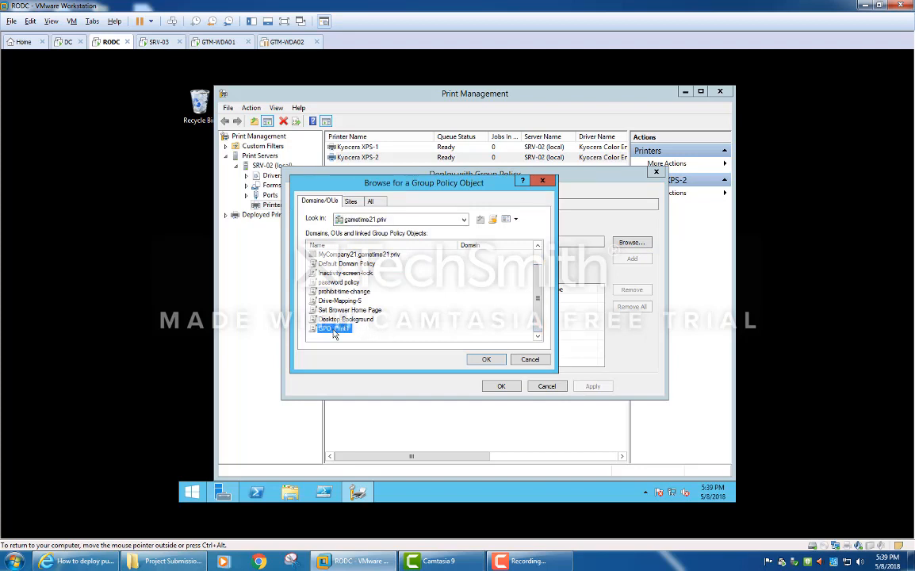
pyautogui.click(486, 360)
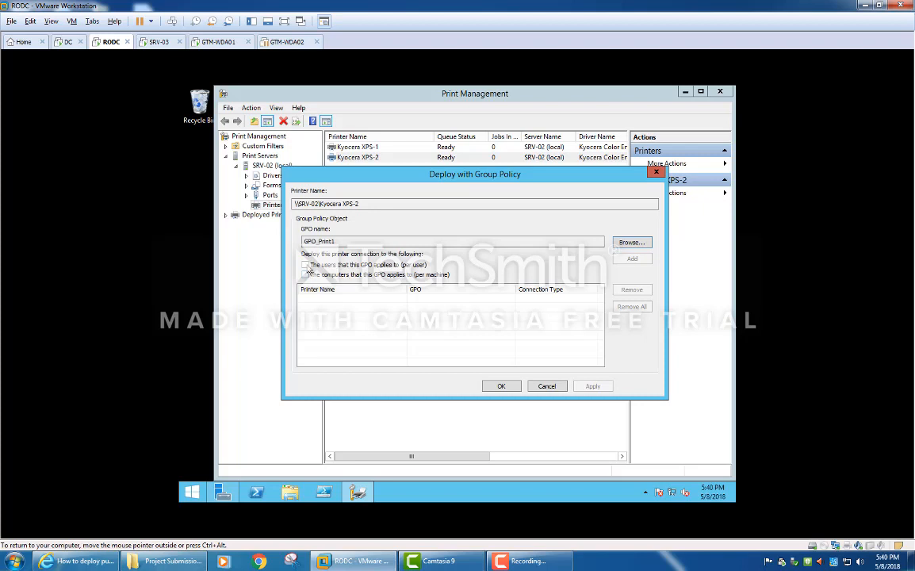
# - Add the Kyocera XPS-2 connection for the users the GPO applies to (per user) and apply the deployment
pyautogui.click(305, 265)
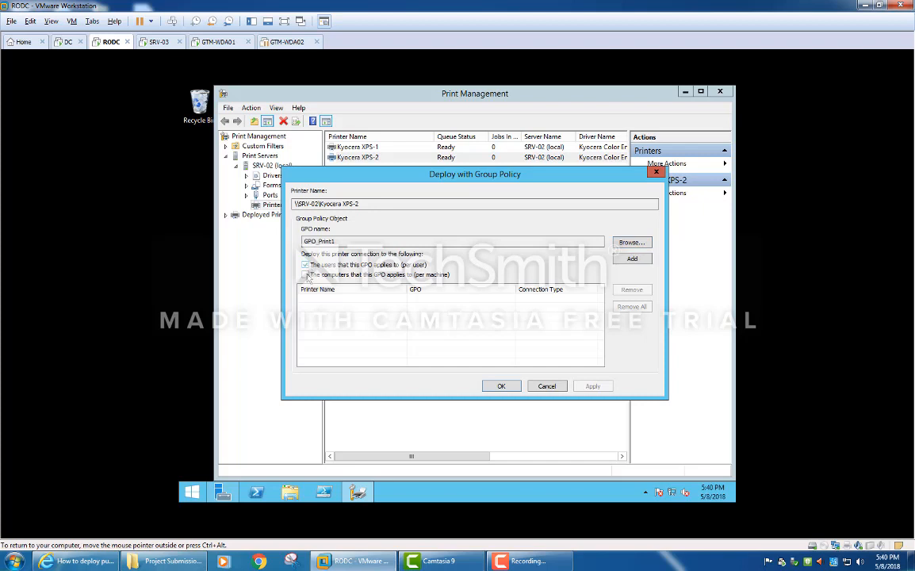
pyautogui.click(633, 259)
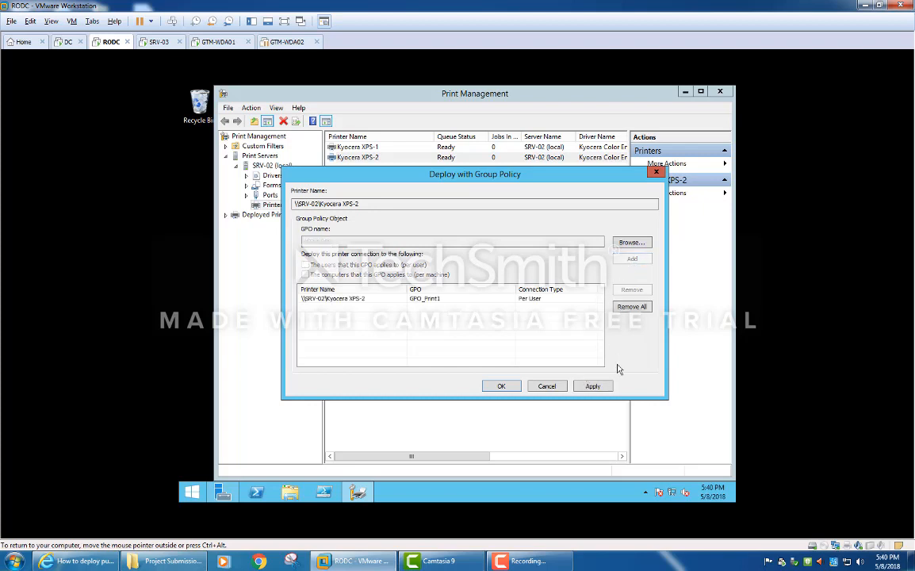
pyautogui.click(592, 387)
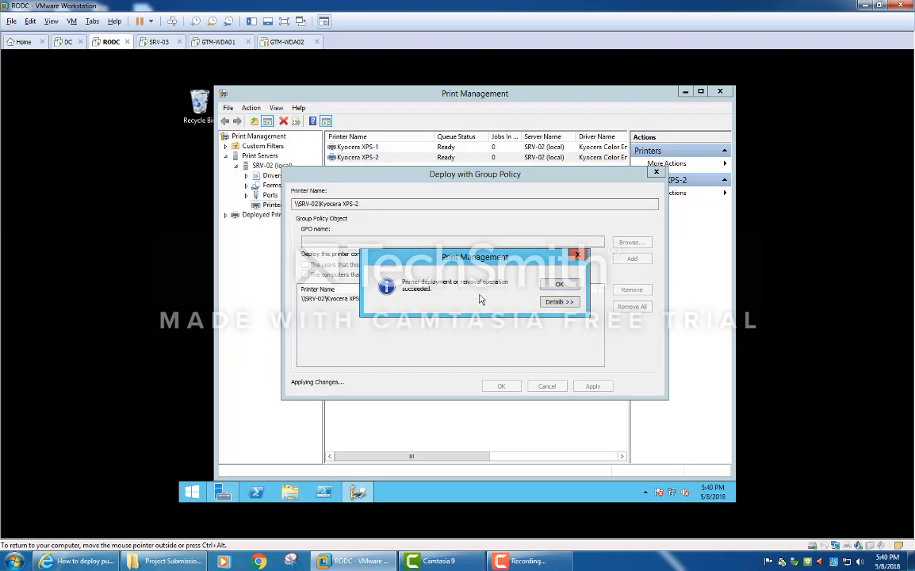
pyautogui.click(560, 285)
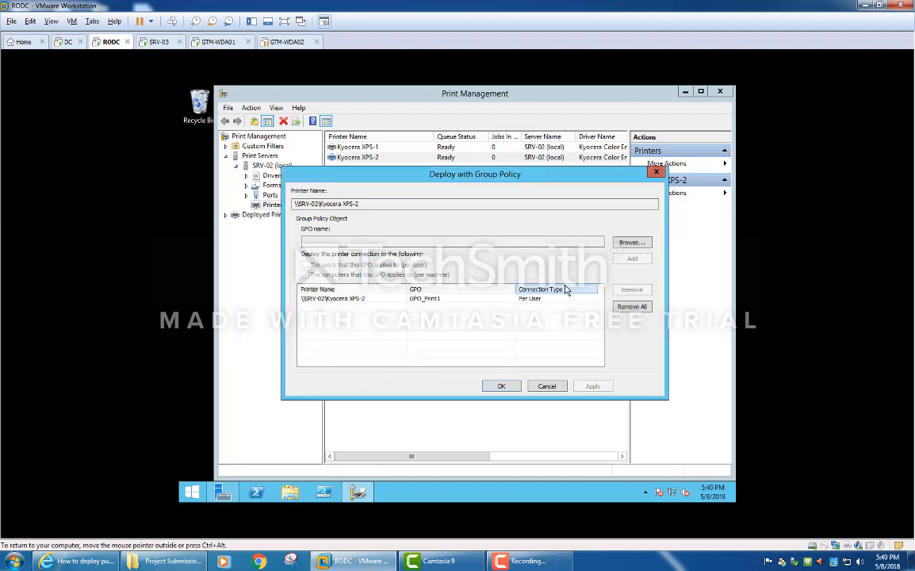
pyautogui.click(502, 386)
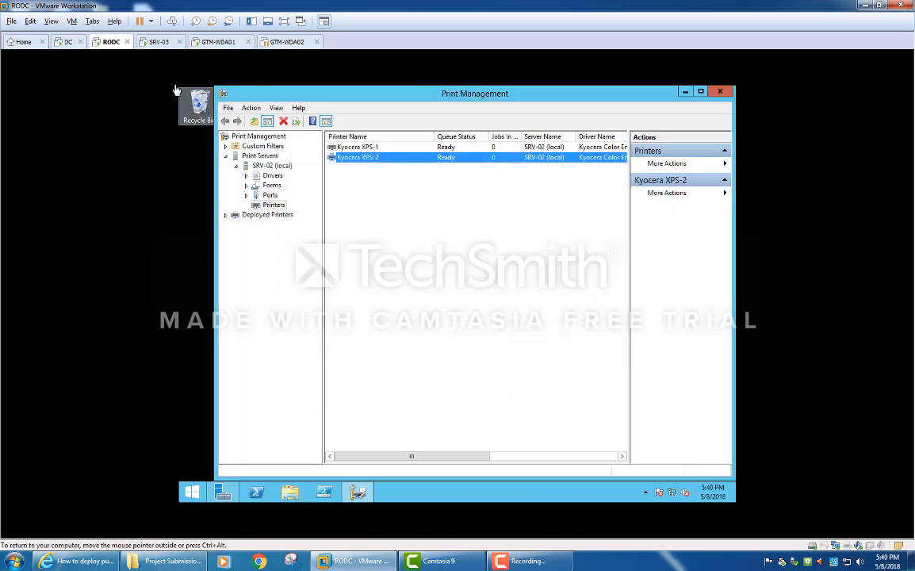
# - On the DC virtual machine, inspect GPO_Print1's user policies under Windows Settings in the policy editor, then close the editor
pyautogui.click(67, 43)
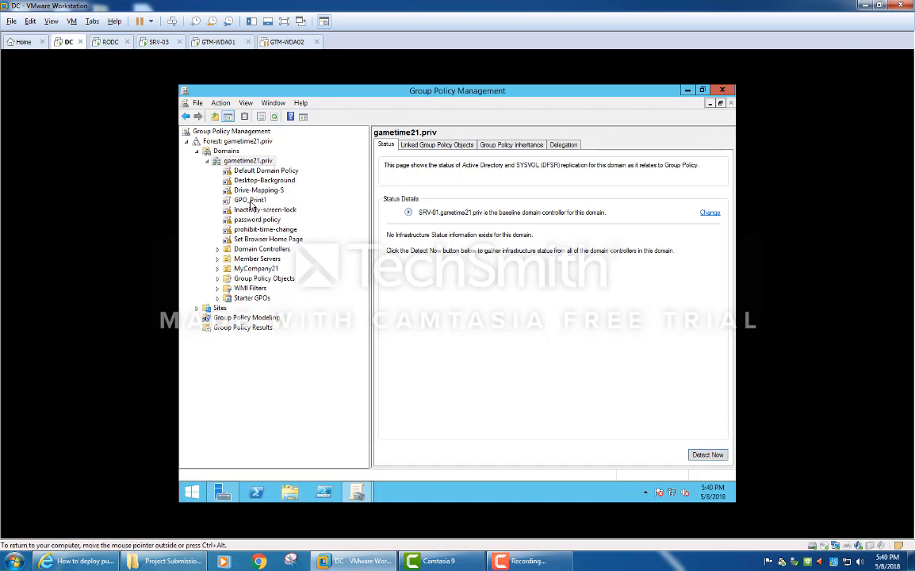
pyautogui.click(251, 200)
pyautogui.rightClick(252, 205)
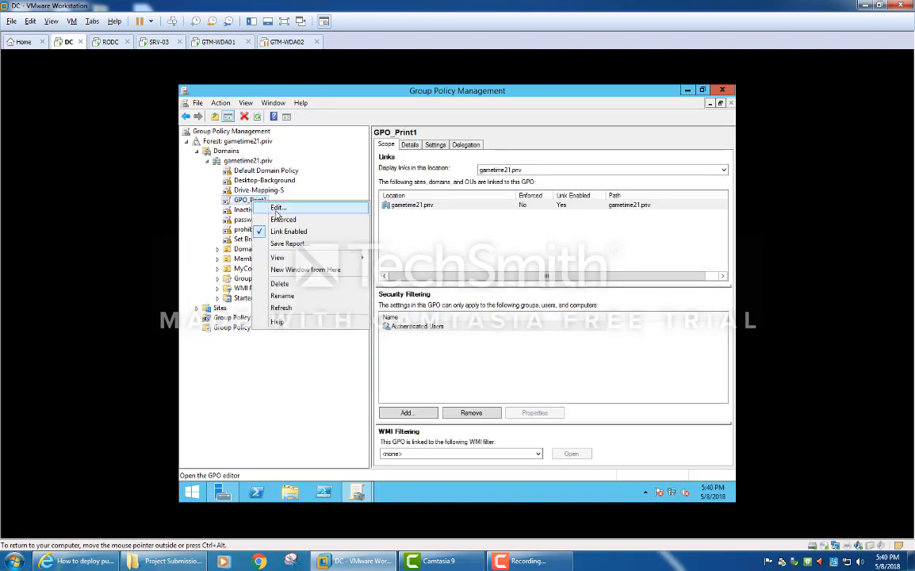
pyautogui.click(283, 214)
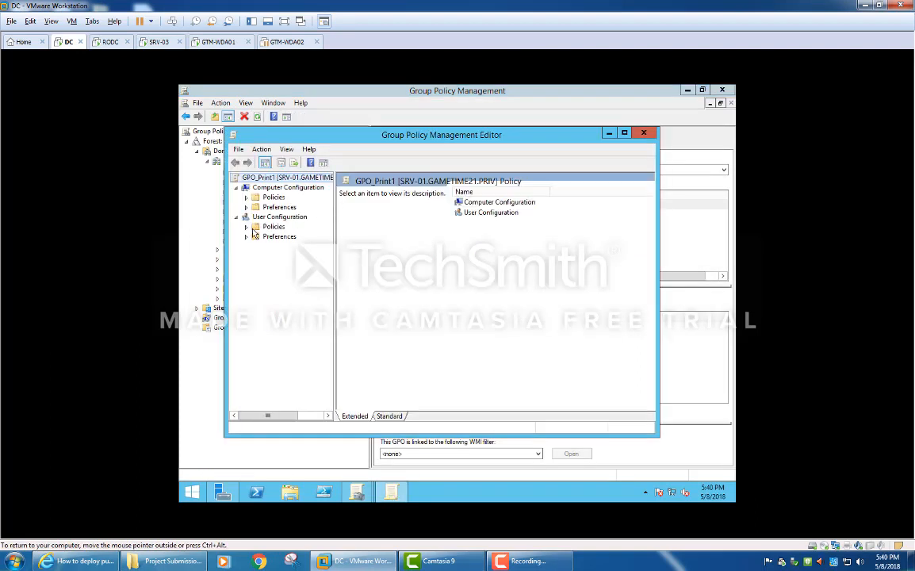
pyautogui.click(246, 227)
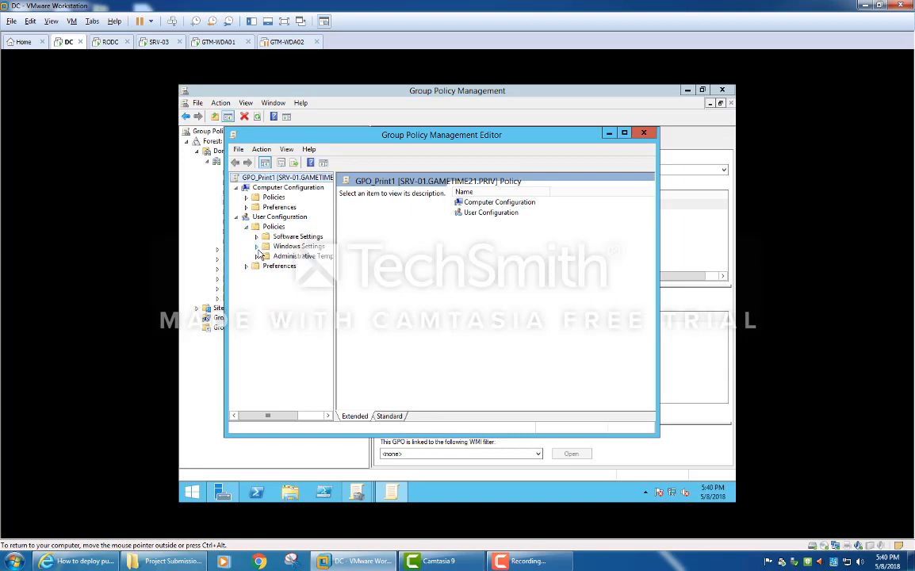
pyautogui.click(256, 246)
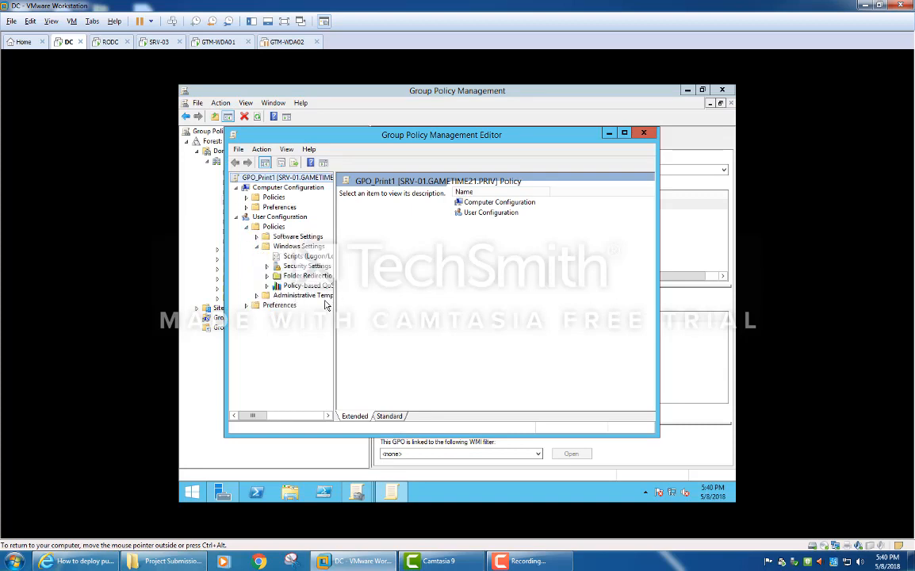
pyautogui.click(644, 133)
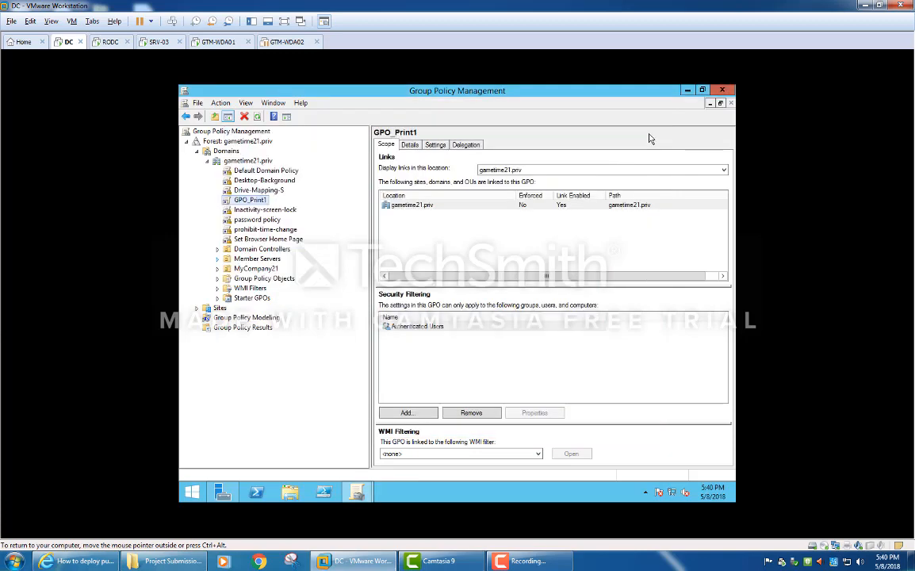
# - On the RODC virtual machine, close Print Management and open Group Policy Management from Server Manager
pyautogui.click(110, 42)
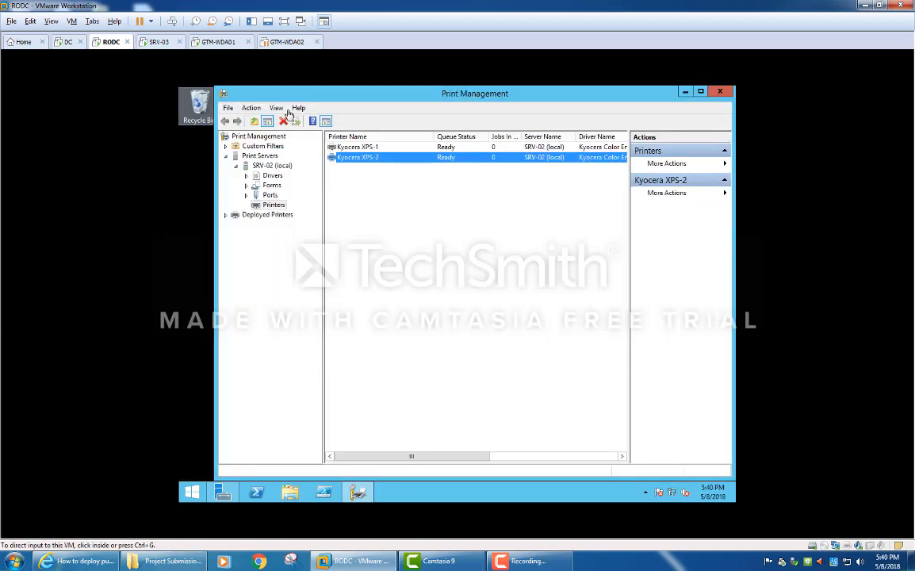
pyautogui.click(721, 94)
pyautogui.click(562, 161)
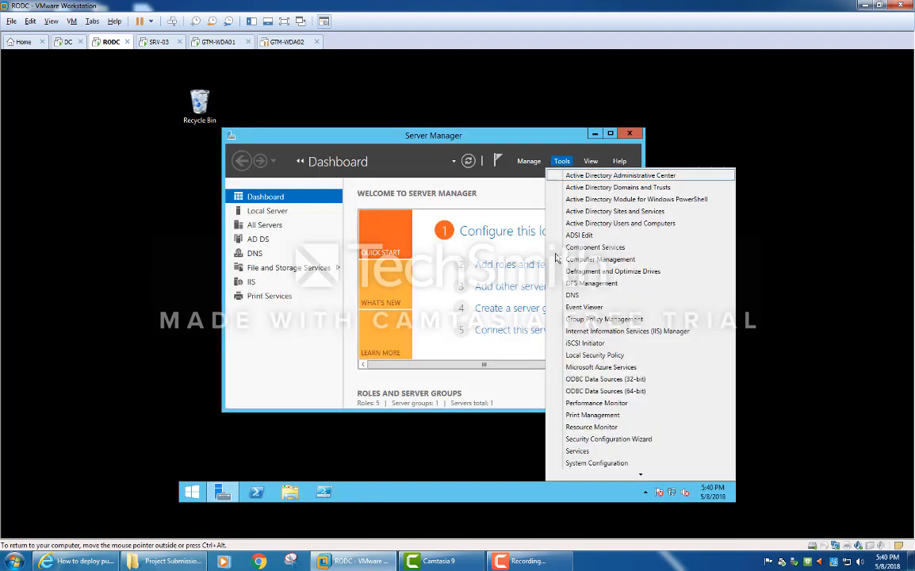
pyautogui.click(591, 320)
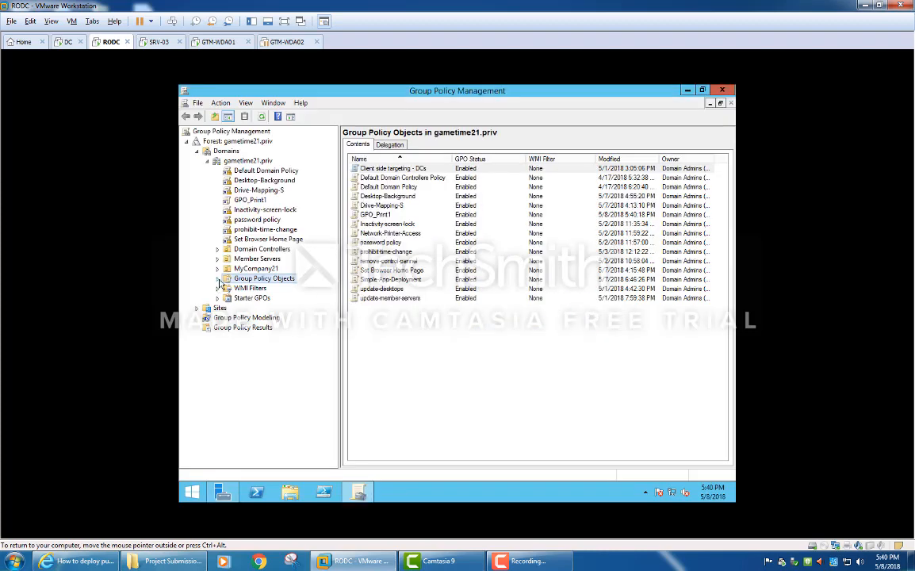
# - Open GPO_Print1 in the policy editor and inspect the Deployed Printers entry under the user policies' Windows Settings
pyautogui.click(249, 202)
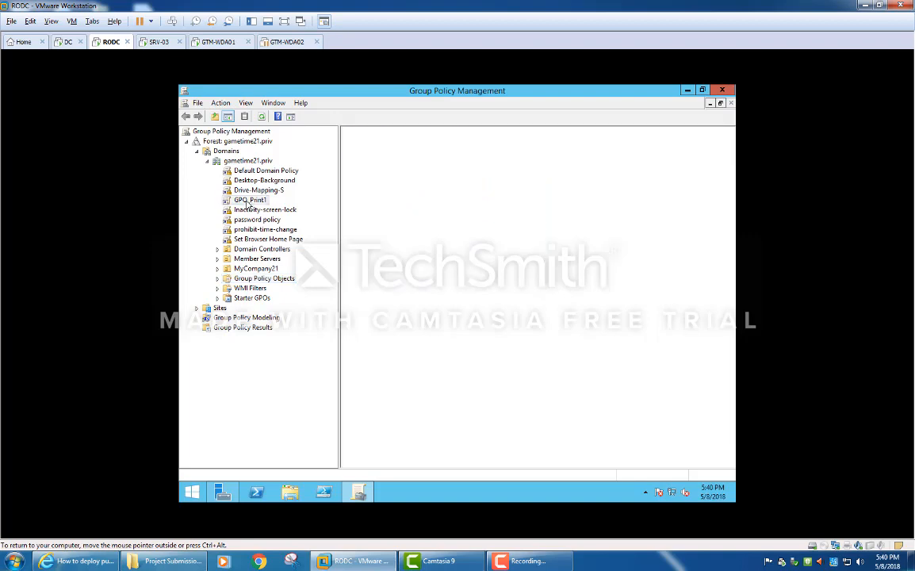
pyautogui.rightClick(249, 203)
pyautogui.click(278, 209)
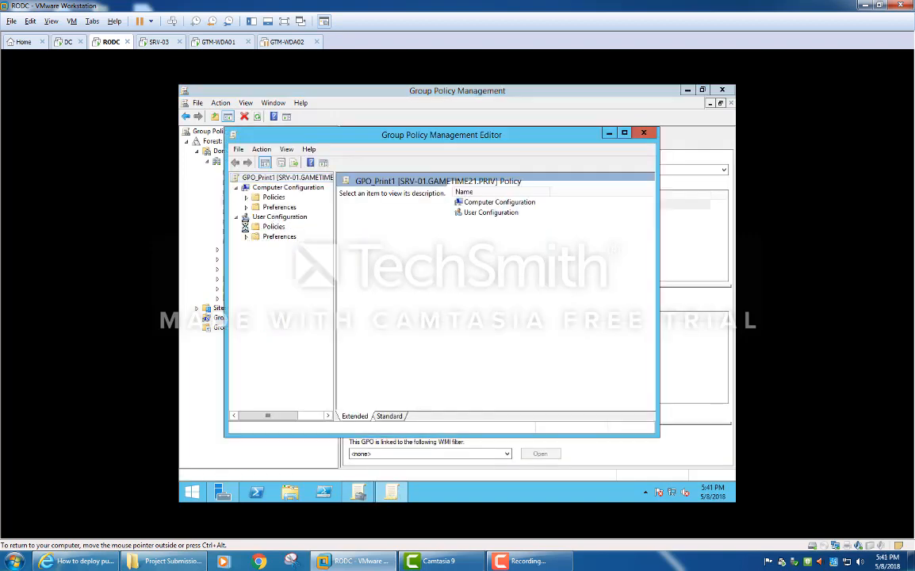
pyautogui.click(245, 226)
pyautogui.click(256, 246)
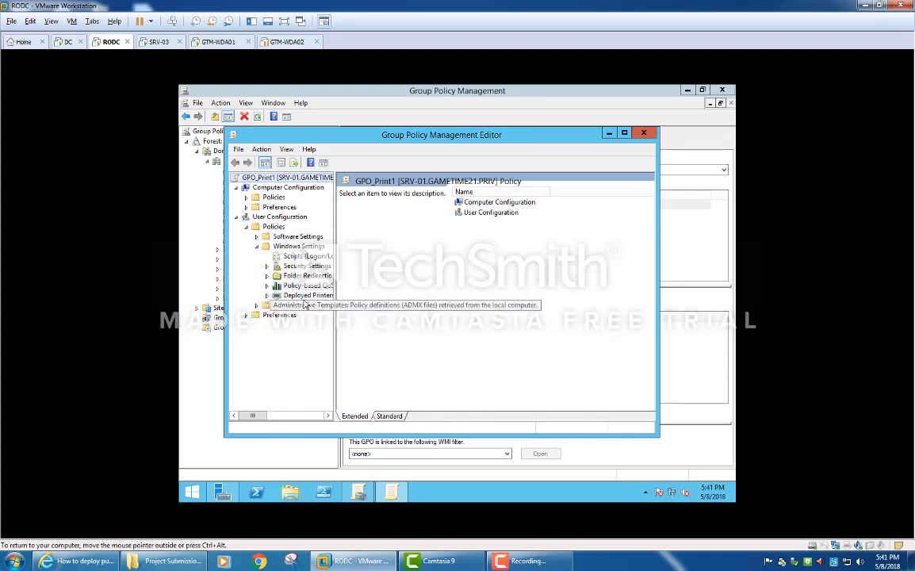
pyautogui.click(306, 295)
pyautogui.click(481, 203)
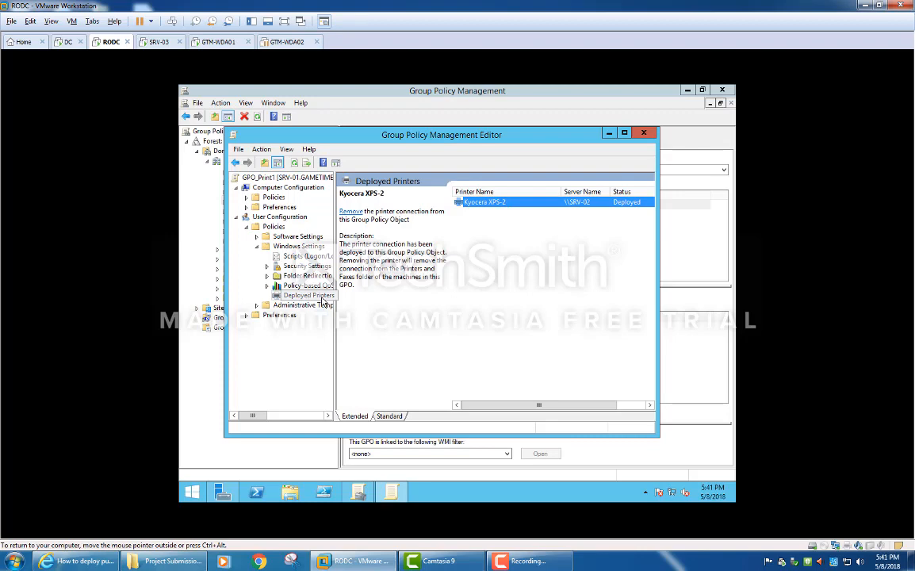
# - Switch to the DC virtual machine, check GPO_Print1's user Windows Settings for deployed printers, and close the policy editor
pyautogui.click(68, 42)
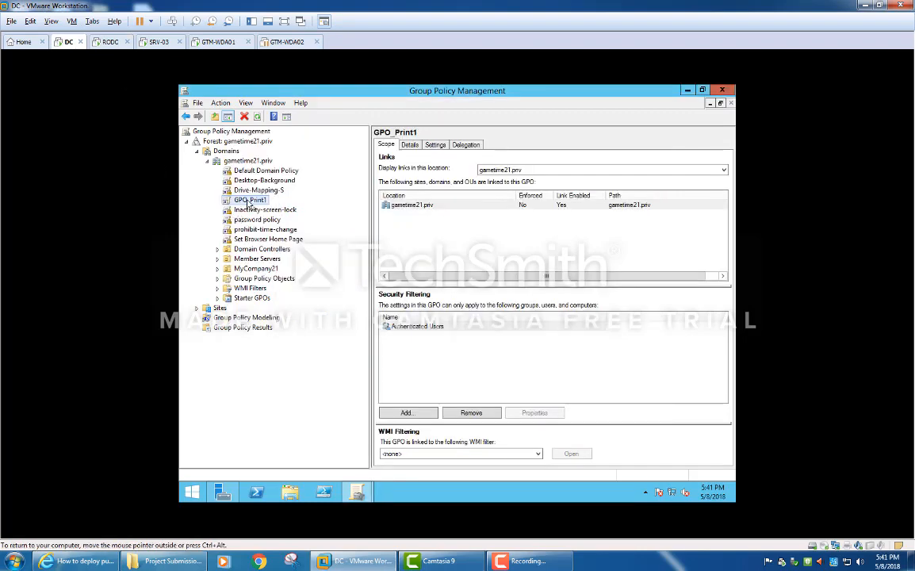
pyautogui.rightClick(250, 202)
pyautogui.click(272, 207)
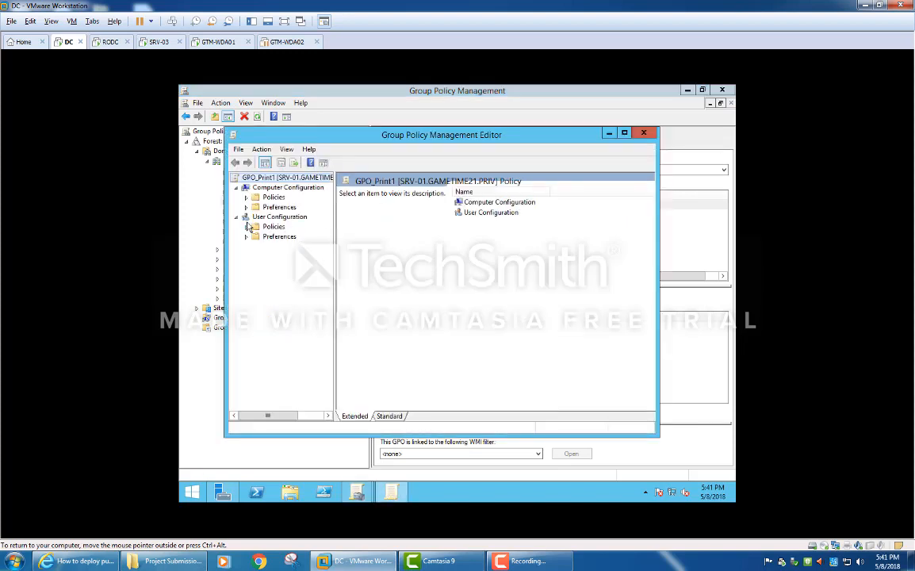
pyautogui.click(246, 227)
pyautogui.click(256, 247)
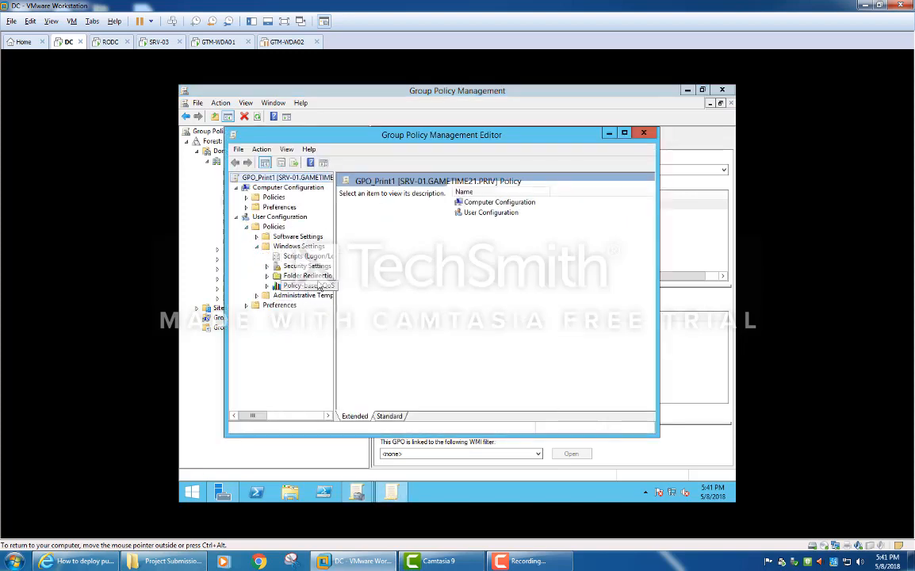
pyautogui.click(643, 133)
# - Return to the RODC virtual machine, close the policy editor, and set the GPO_Print1 link to Enforced
pyautogui.click(107, 41)
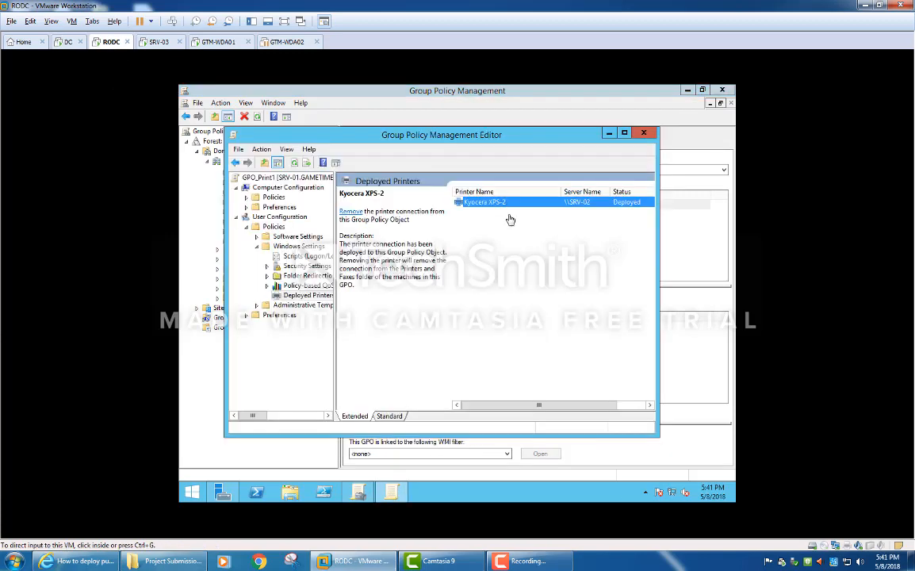
pyautogui.click(644, 136)
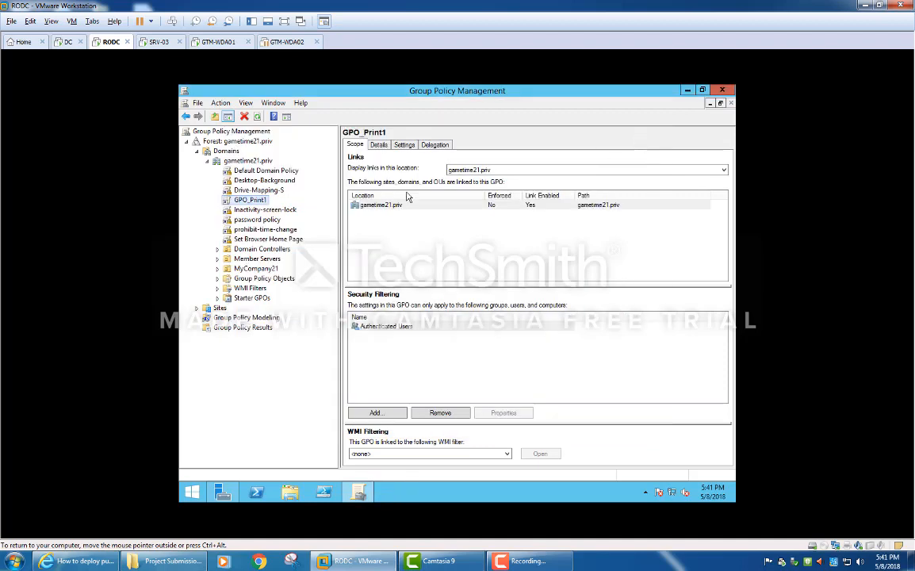
pyautogui.rightClick(247, 201)
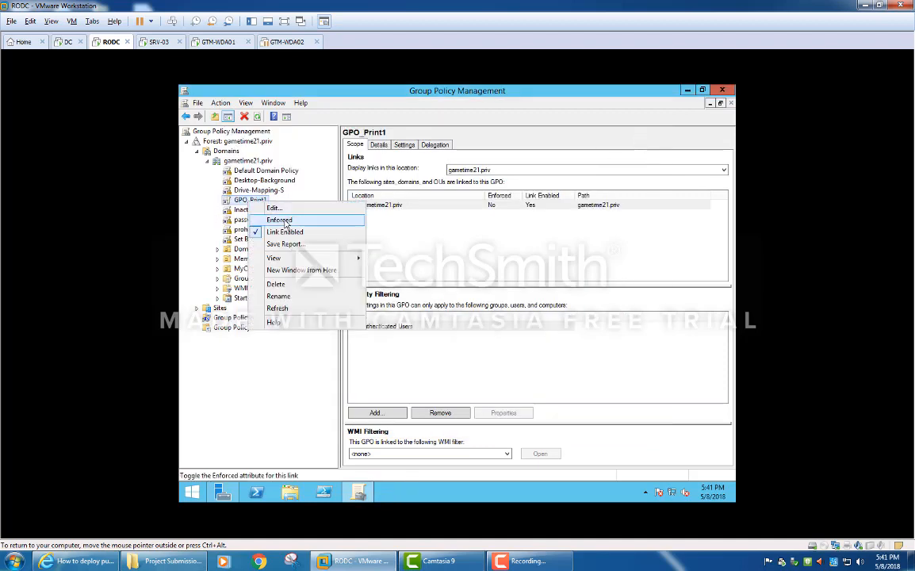
pyautogui.click(282, 220)
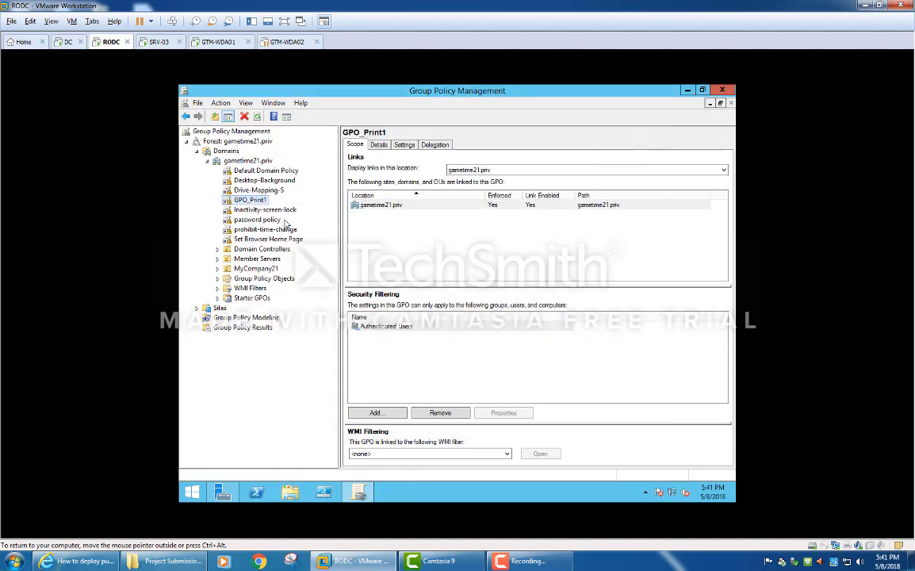
pyautogui.rightClick(248, 203)
pyautogui.click(454, 245)
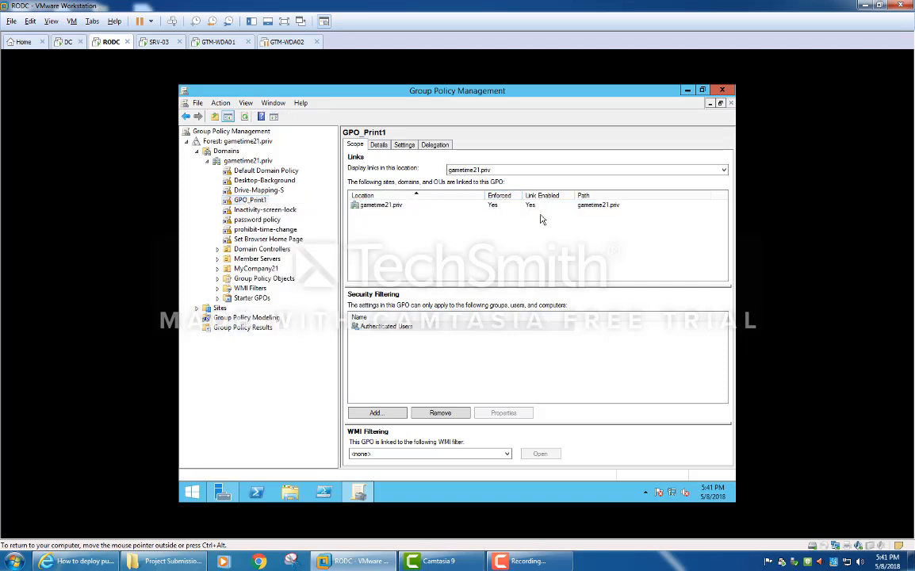
# - On the DC virtual machine, reload GPO_Print1's scope details and check the link's Enforced status
pyautogui.click(67, 42)
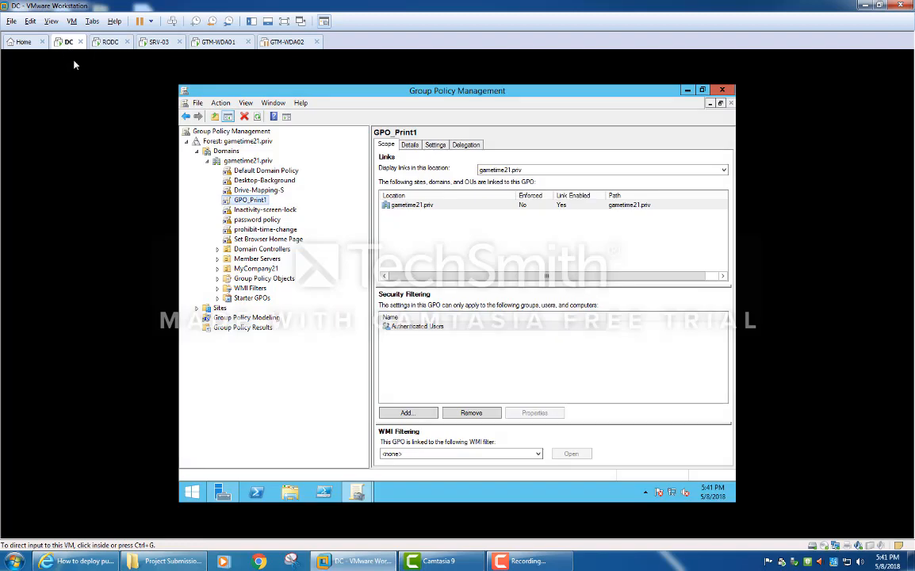
pyautogui.click(254, 190)
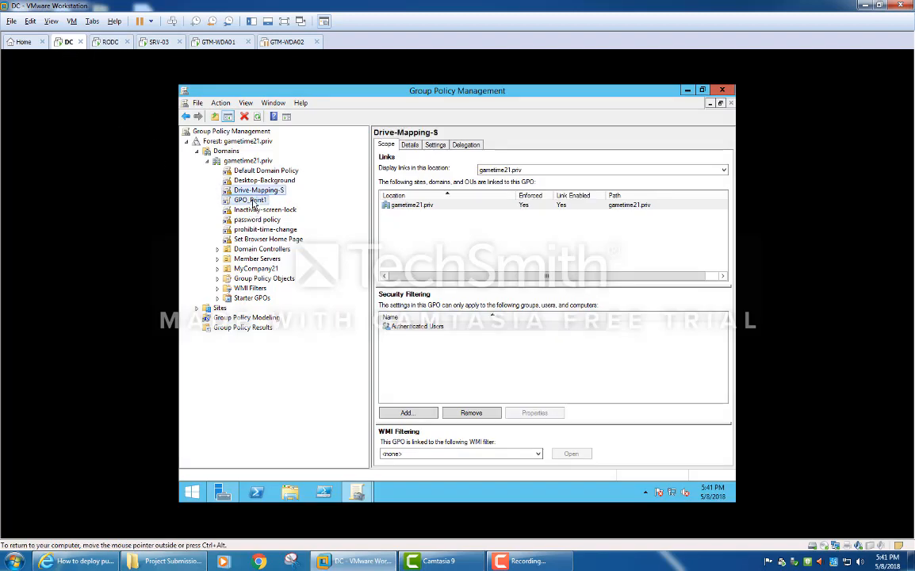
pyautogui.click(250, 200)
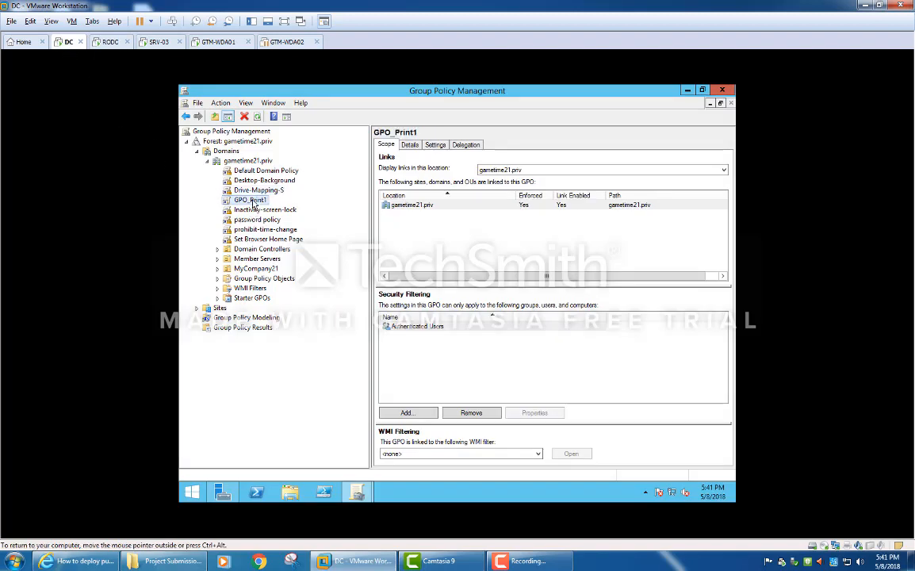
# - Run gpupdate /force in an administrator Command Prompt on the DC, then close the prompt
pyautogui.rightClick(191, 492)
pyautogui.click(250, 395)
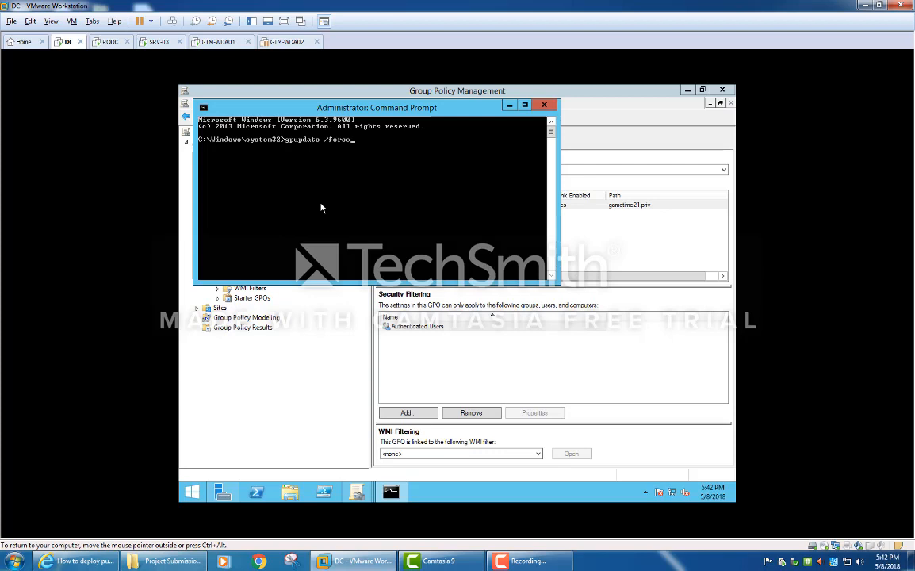
pyautogui.press('Return')
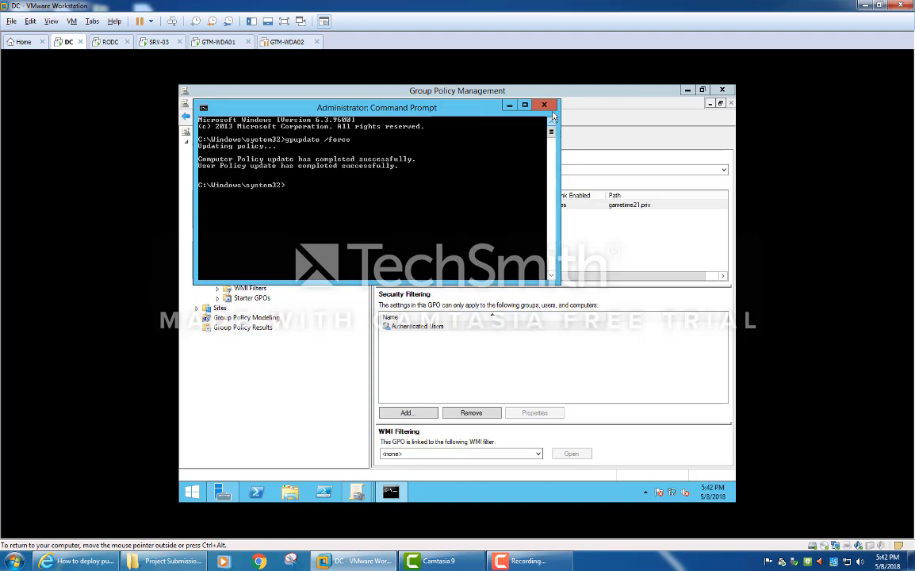
pyautogui.click(544, 105)
# - Close Group Policy Management on the DC and reopen it from Server Manager
pyautogui.click(722, 89)
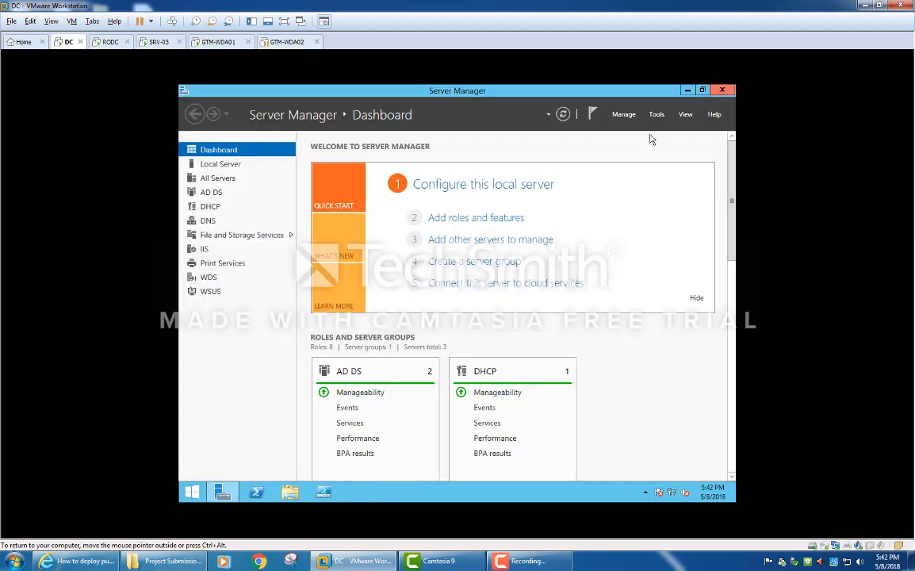
pyautogui.click(656, 114)
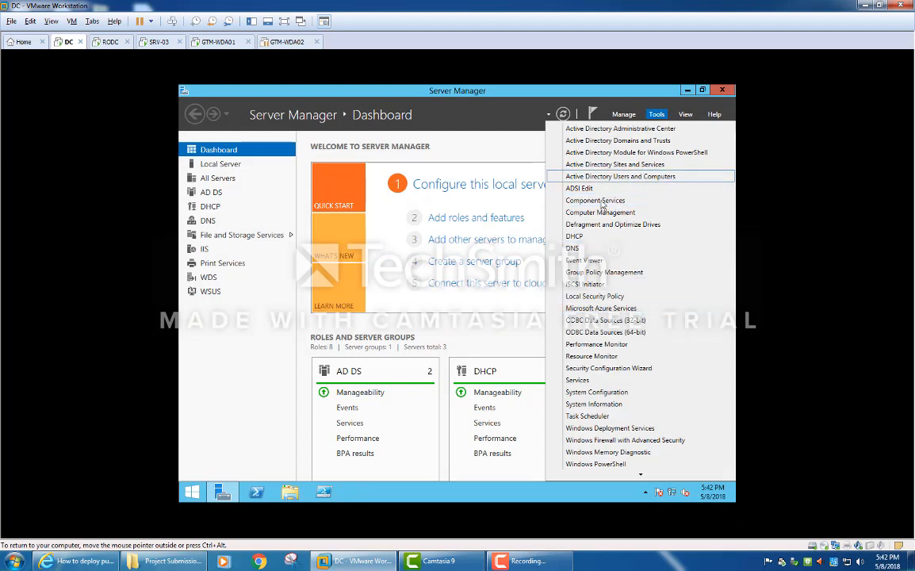
pyautogui.click(597, 273)
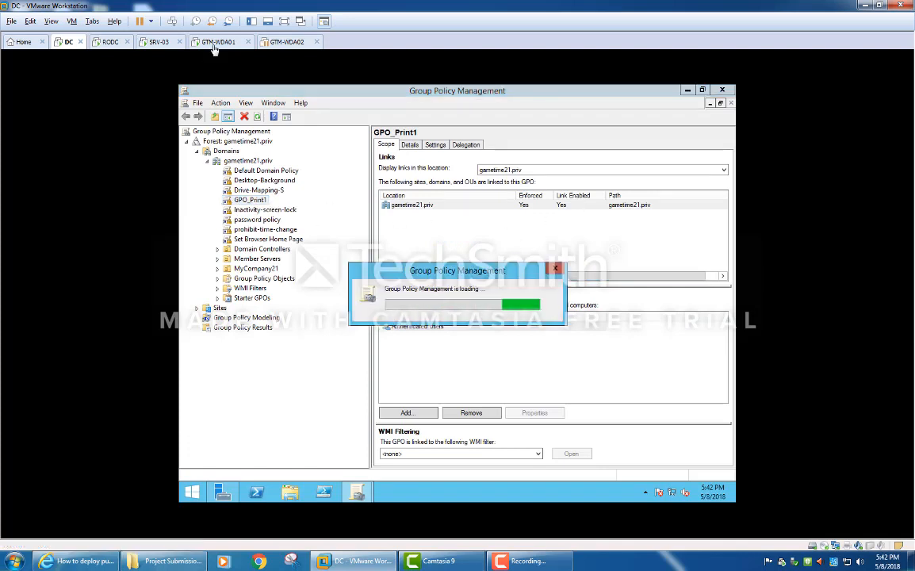
# - Switch to the GTM-WDA02 virtual machine
pyautogui.click(288, 43)
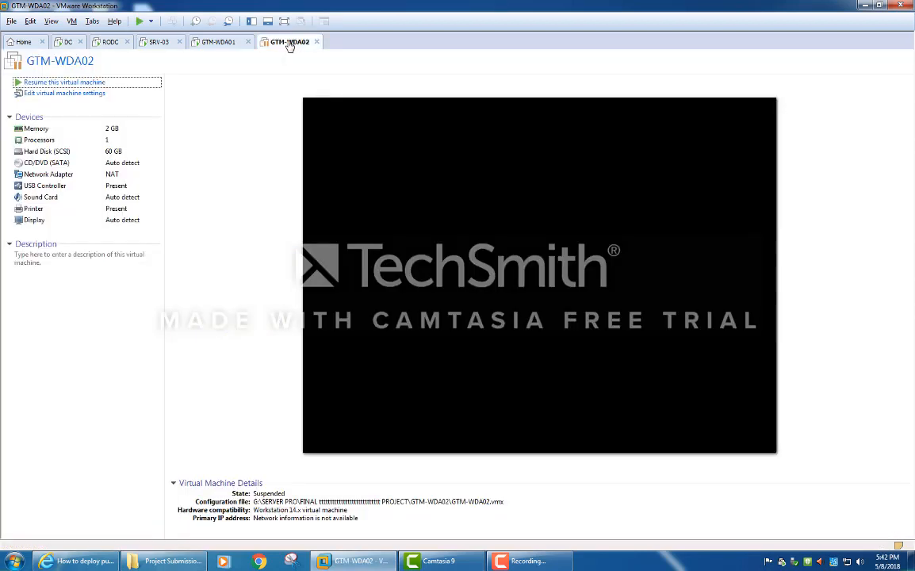